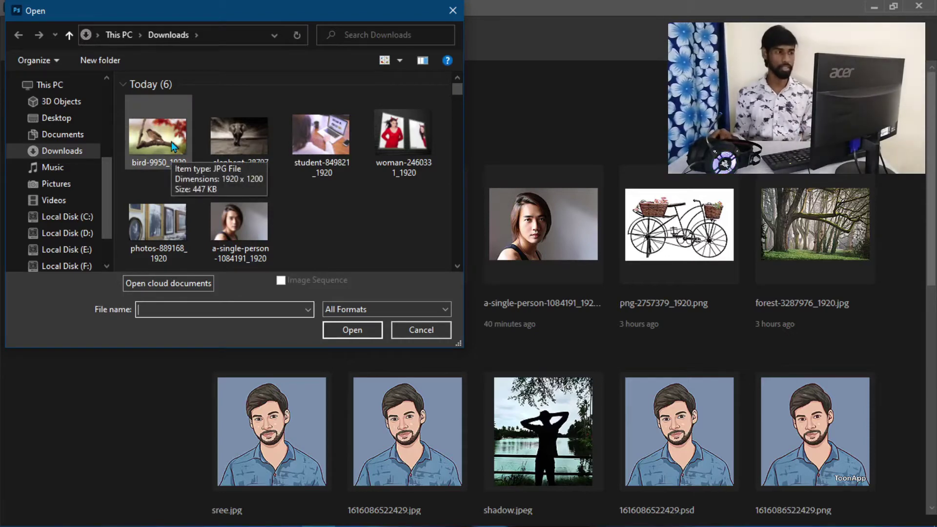
Open bird-9950_1920, student-849821_1920 and woman-2460331_1920 together from the Downloads folder and look through the opened images
{"action": "left_click", "coordinate": [173, 146]}
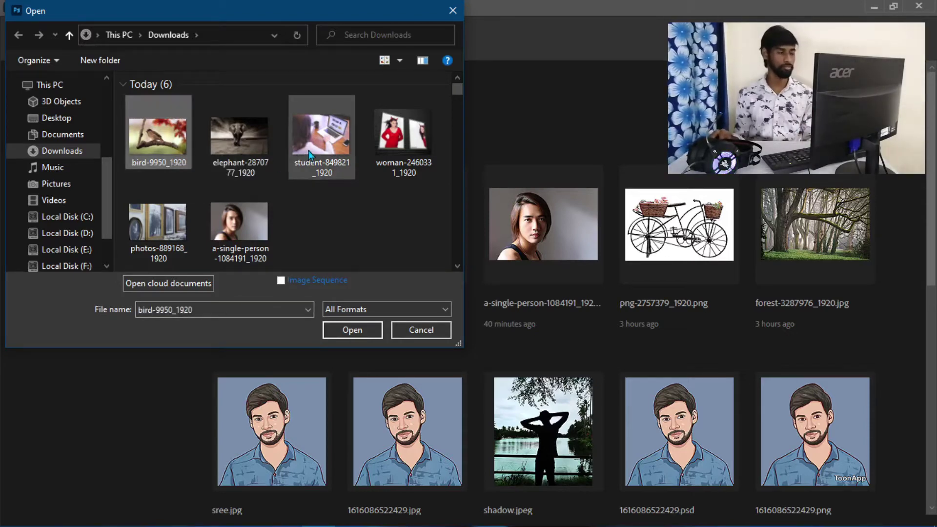
{"action": "left_click", "coordinate": [315, 139], "text": "ctrl"}
{"action": "left_click", "coordinate": [412, 150], "text": "ctrl"}
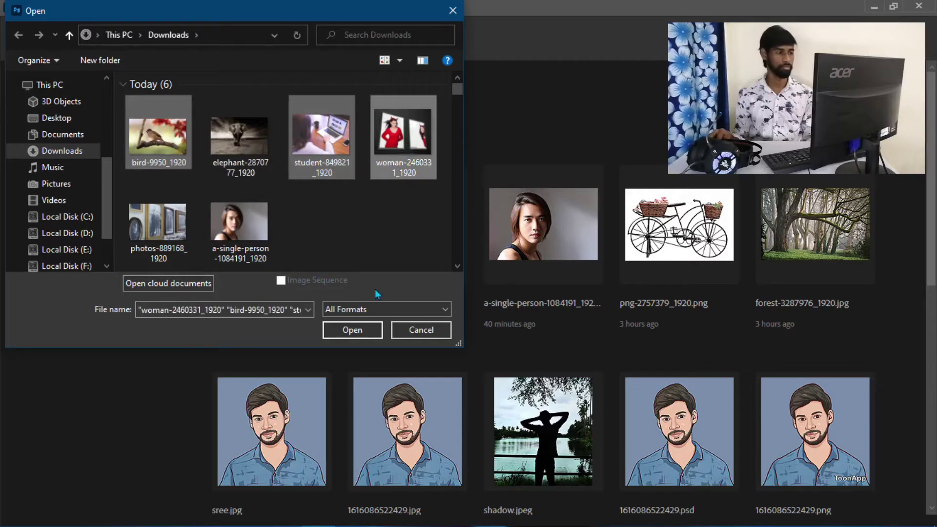
{"action": "left_click", "coordinate": [364, 329]}
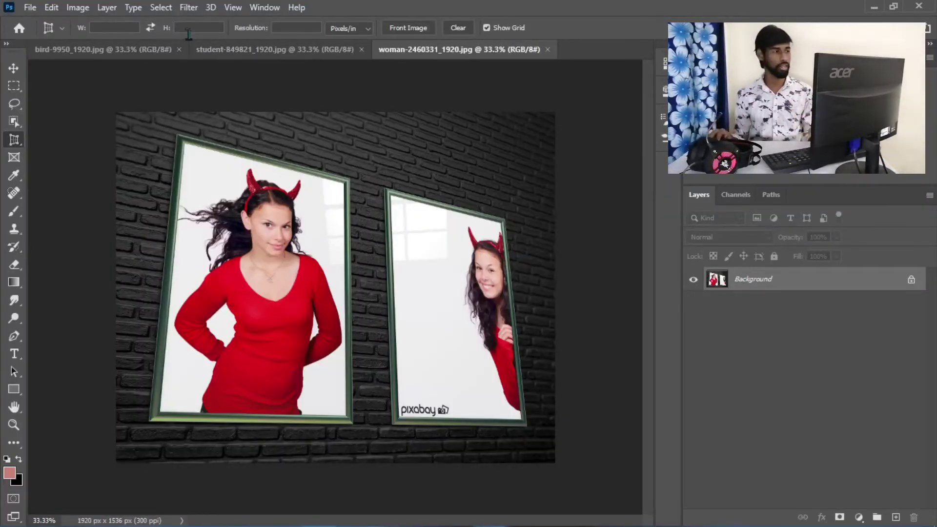
{"action": "left_click", "coordinate": [234, 51]}
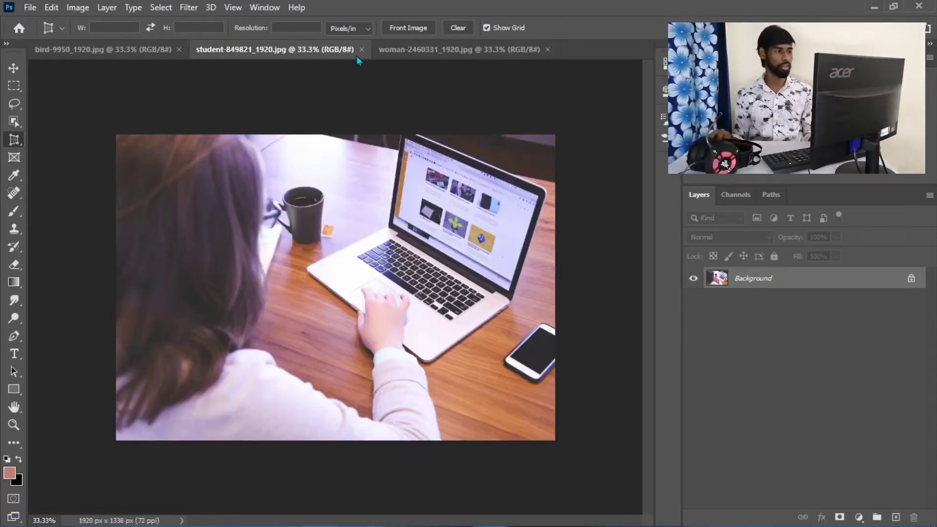
{"action": "left_click", "coordinate": [434, 49]}
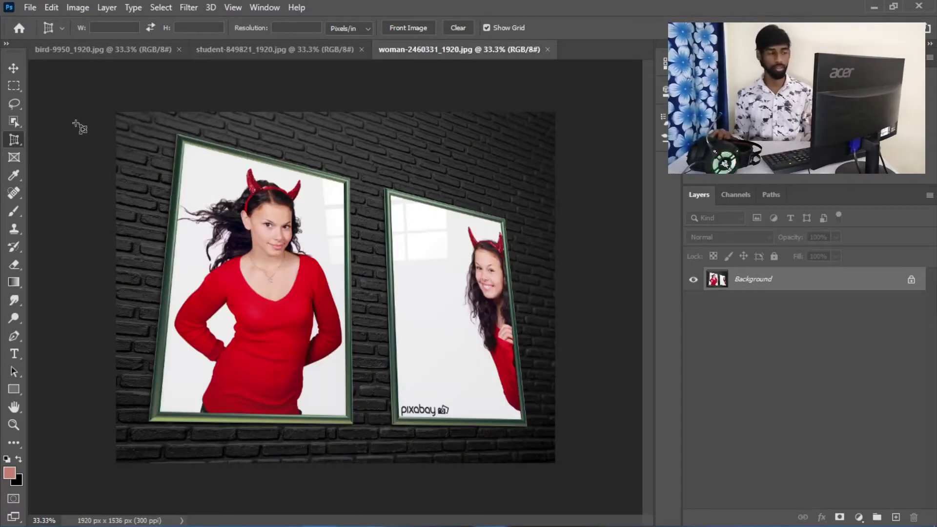
Crop the bird image tightly around the sparrow with the regular Crop tool, to about 684 x 642 px
{"action": "left_click", "coordinate": [139, 50]}
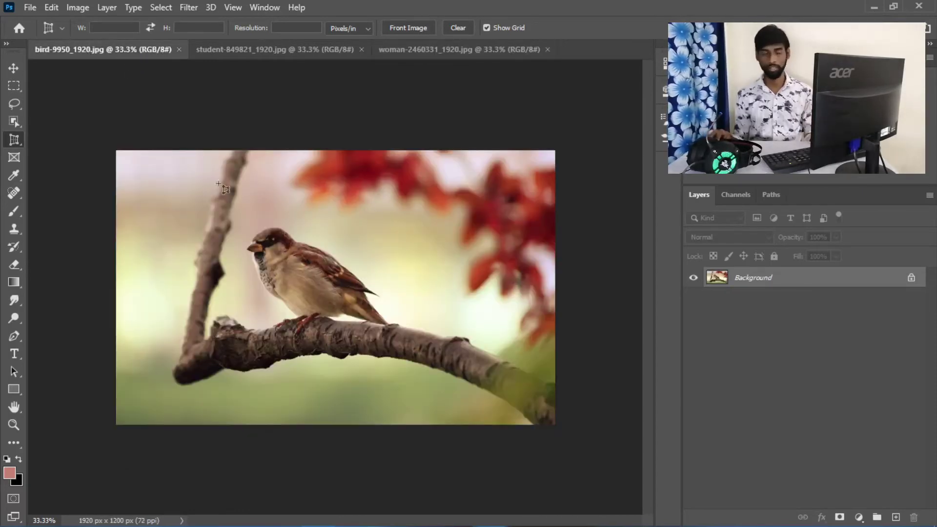
{"action": "left_click", "coordinate": [18, 136]}
{"action": "left_click", "coordinate": [63, 140]}
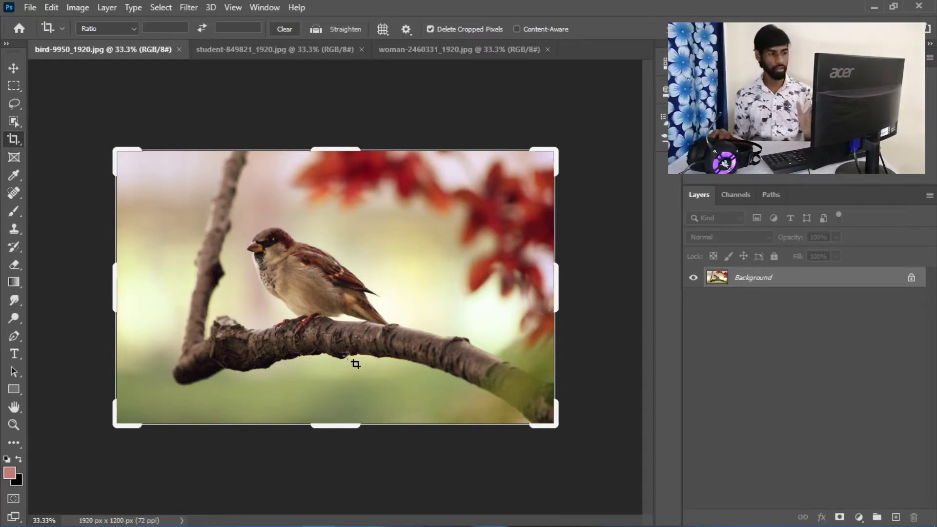
{"action": "left_click", "coordinate": [151, 427]}
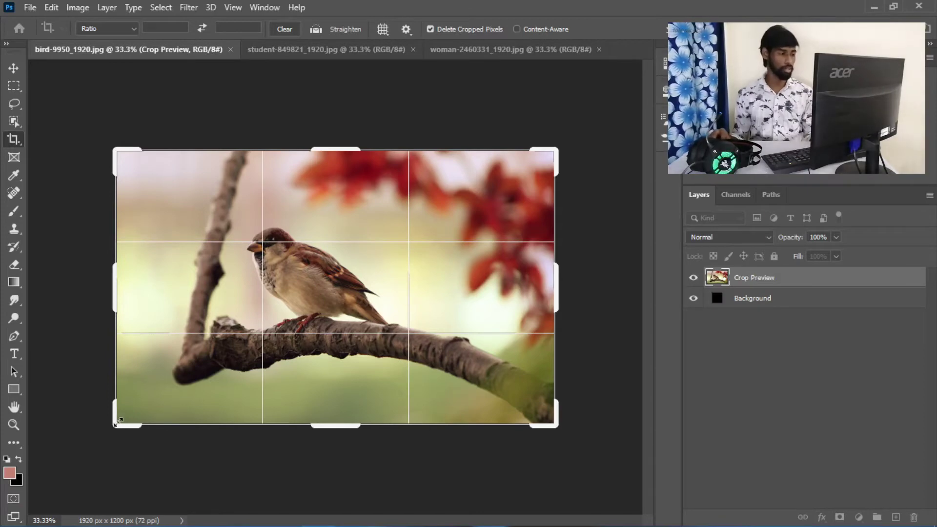
{"action": "left_click_drag", "start_coordinate": [120, 420], "coordinate": [175, 394]}
{"action": "left_click_drag", "start_coordinate": [491, 181], "coordinate": [418, 215]}
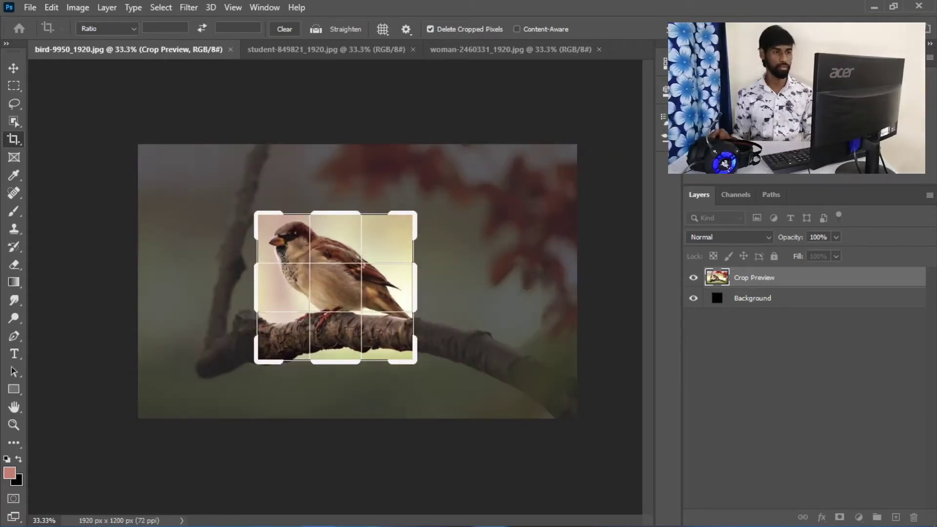
{"action": "key", "text": "Return"}
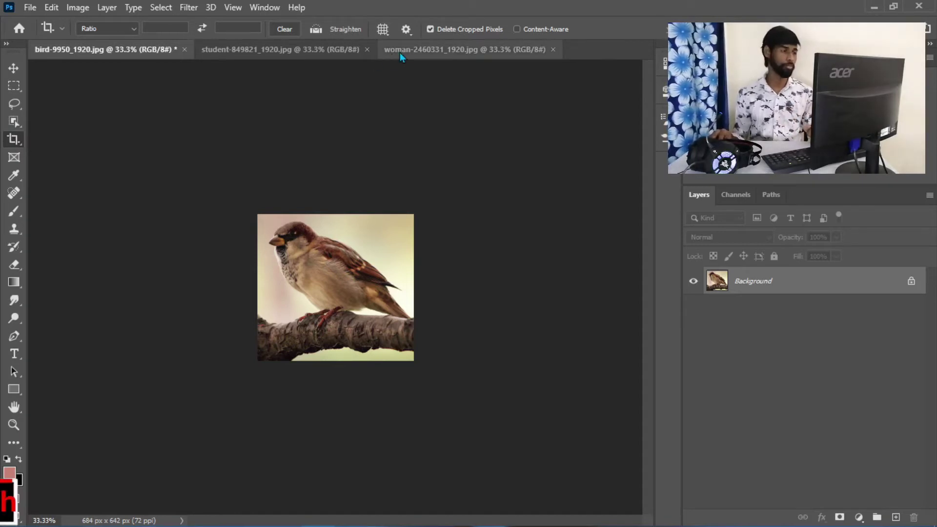
Try cropping the student image to the laptop screen with the regular Crop tool, at about 618 x 582 px, and undo the crop
{"action": "left_click", "coordinate": [301, 46]}
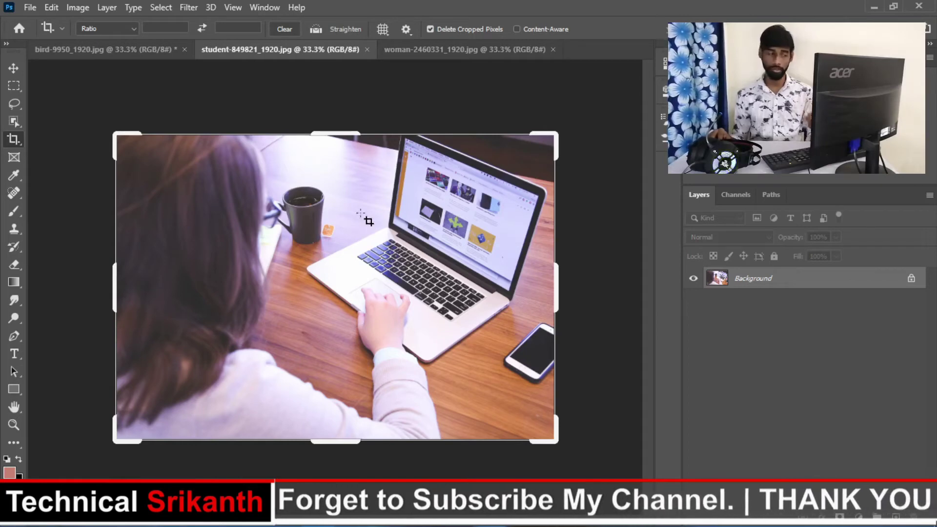
{"action": "left_click_drag", "start_coordinate": [108, 439], "coordinate": [252, 335]}
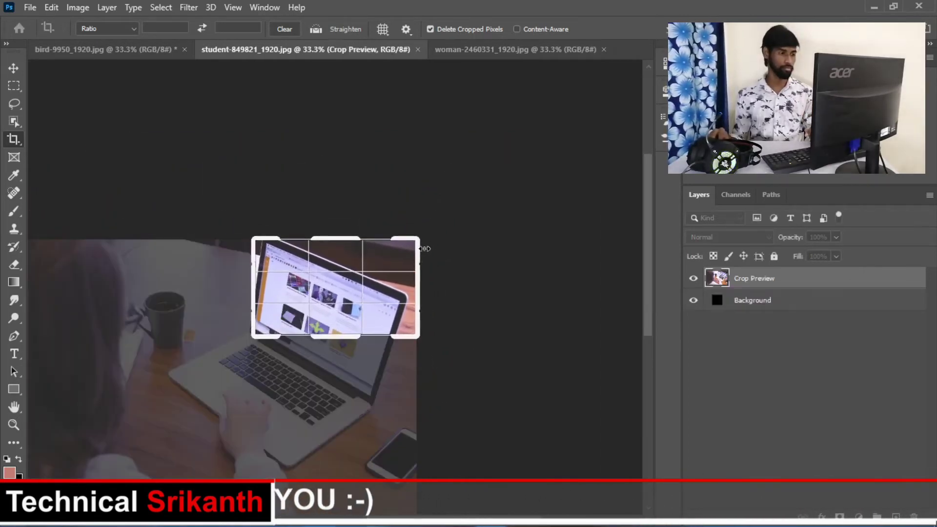
{"action": "left_click_drag", "start_coordinate": [416, 244], "coordinate": [416, 243]}
{"action": "mouse_move", "coordinate": [336, 298]}
{"action": "left_mouse_down"}
{"action": "mouse_move", "coordinate": [330, 314]}
{"action": "mouse_move", "coordinate": [336, 302]}
{"action": "left_mouse_up"}
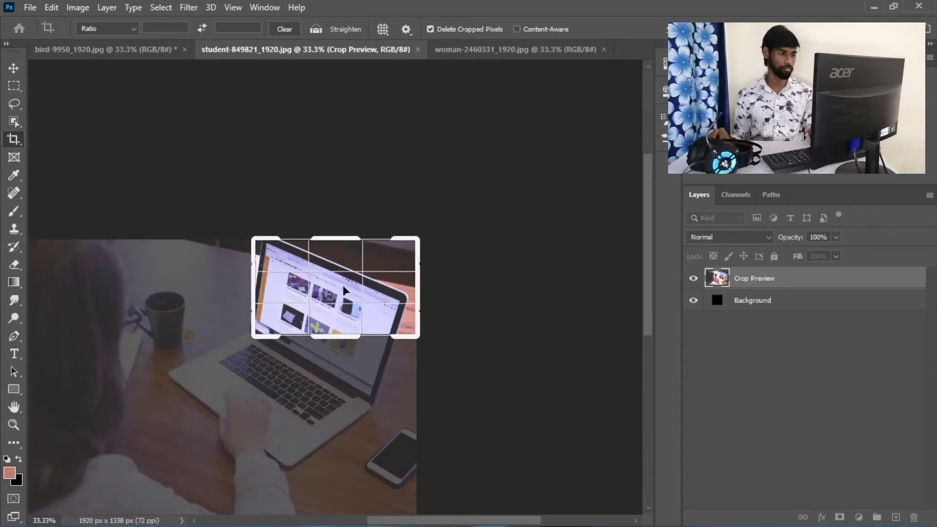
{"action": "left_click_drag", "start_coordinate": [416, 337], "coordinate": [411, 336]}
{"action": "left_click_drag", "start_coordinate": [400, 227], "coordinate": [405, 224]}
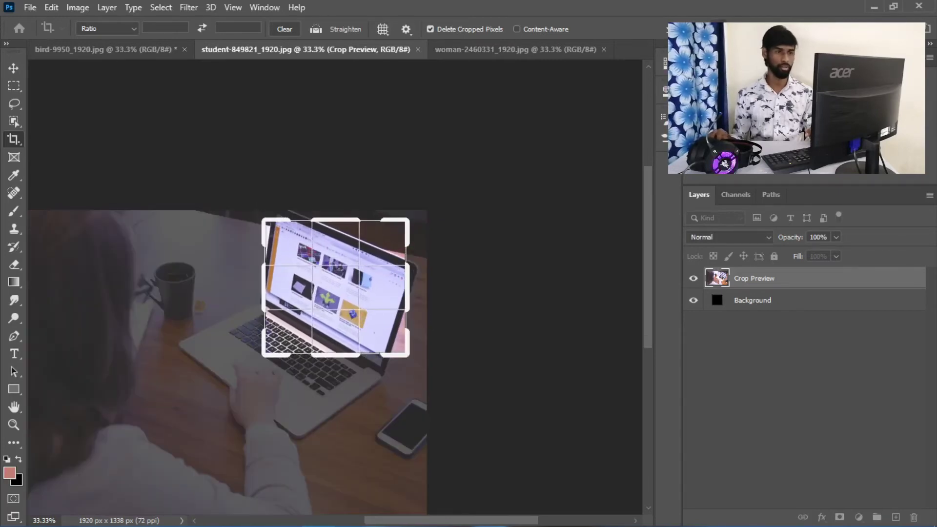
{"action": "key", "text": "Return"}
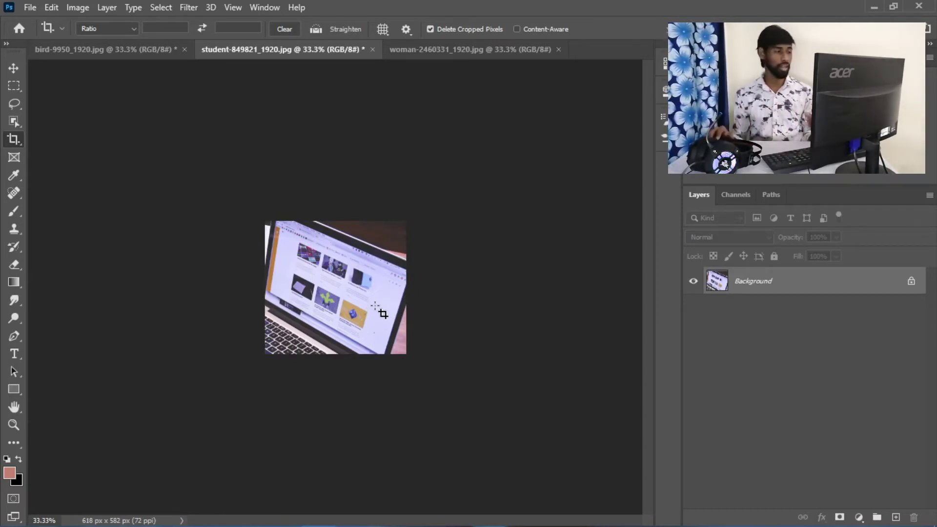
{"action": "key", "text": "ctrl+z"}
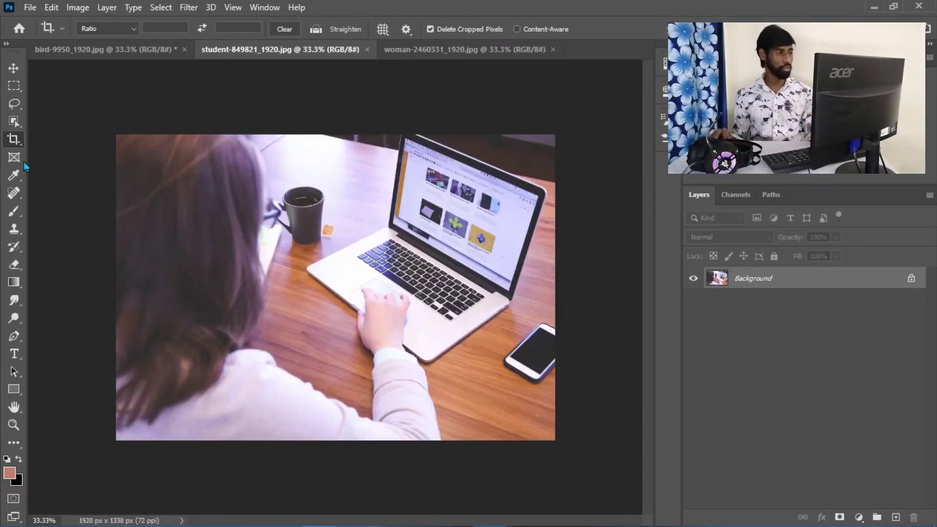
Start a Perspective Crop on the student image by placing its first two points on the laptop display's upper corners
{"action": "right_click", "coordinate": [14, 140]}
{"action": "left_click", "coordinate": [98, 153]}
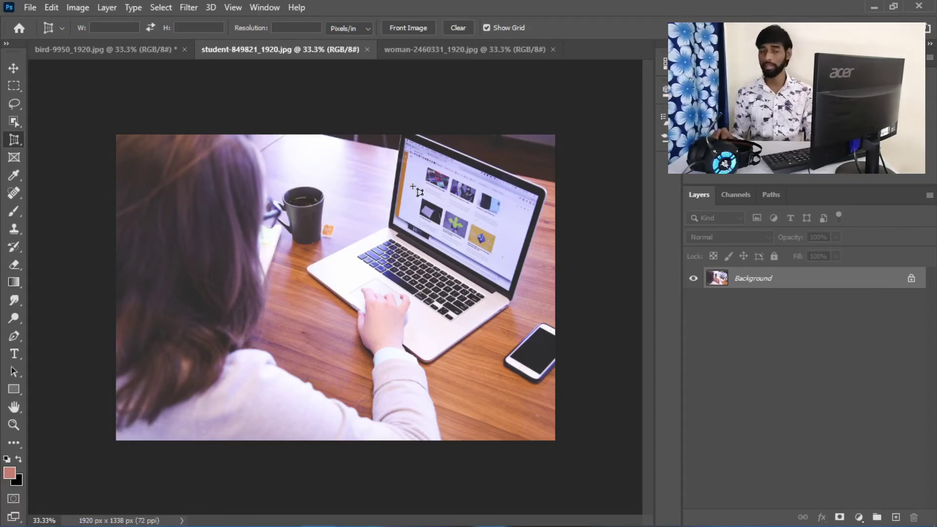
{"action": "scroll", "coordinate": [423, 140], "scroll_direction": "down", "scroll_amount": 1}
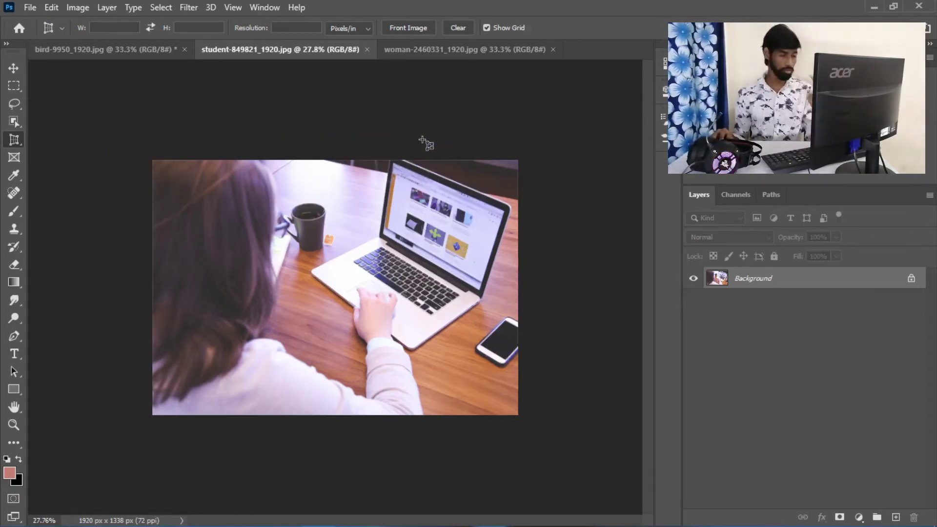
{"action": "scroll", "coordinate": [398, 173], "scroll_direction": "up", "scroll_amount": 5}
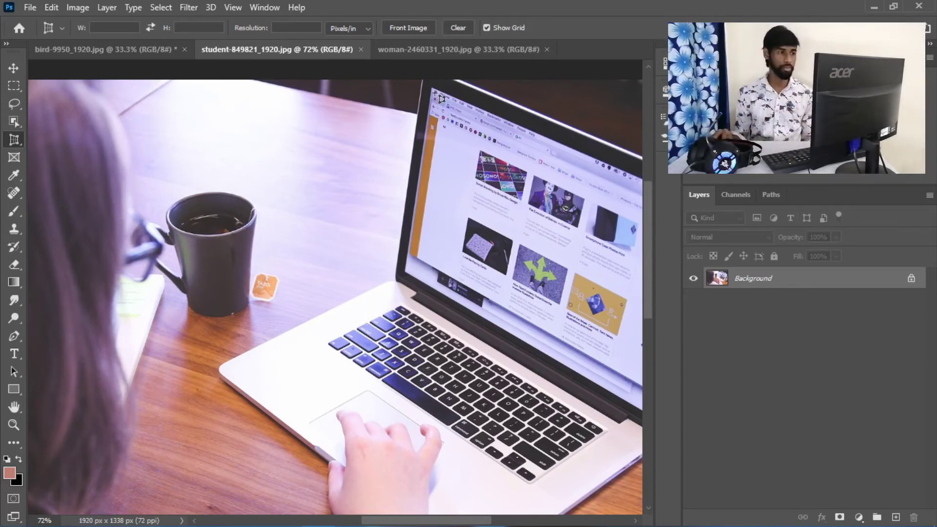
{"action": "left_click", "coordinate": [433, 90]}
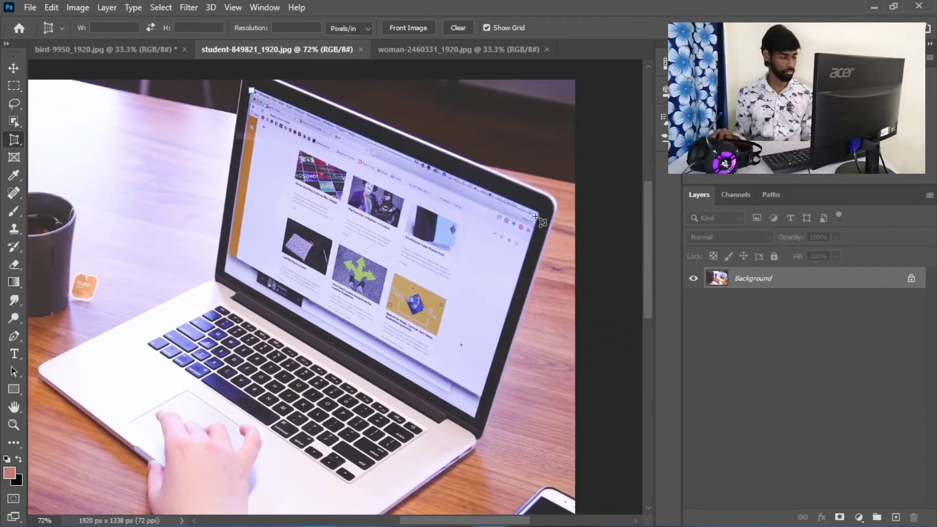
{"action": "scroll", "coordinate": [538, 217], "scroll_direction": "up", "scroll_amount": 3}
{"action": "scroll", "coordinate": [601, 201], "scroll_direction": "up", "scroll_amount": 1}
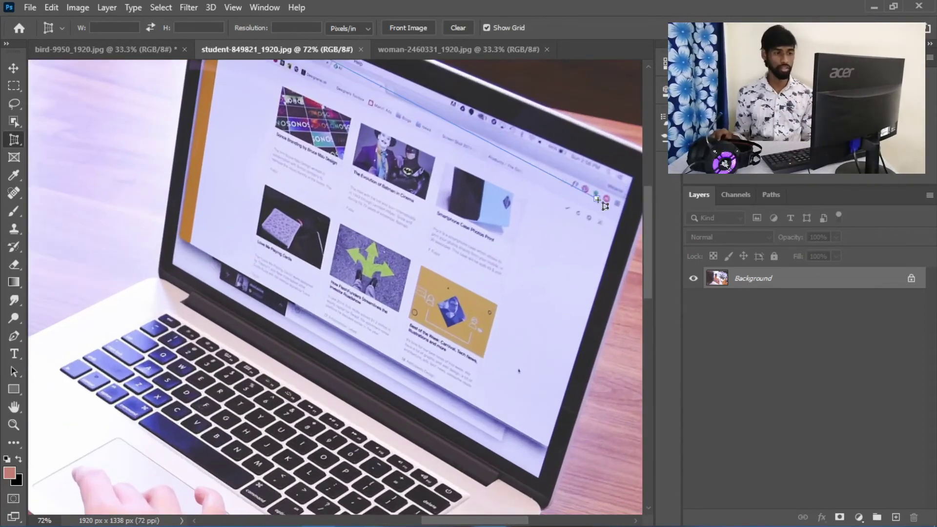
{"action": "left_click", "coordinate": [633, 181]}
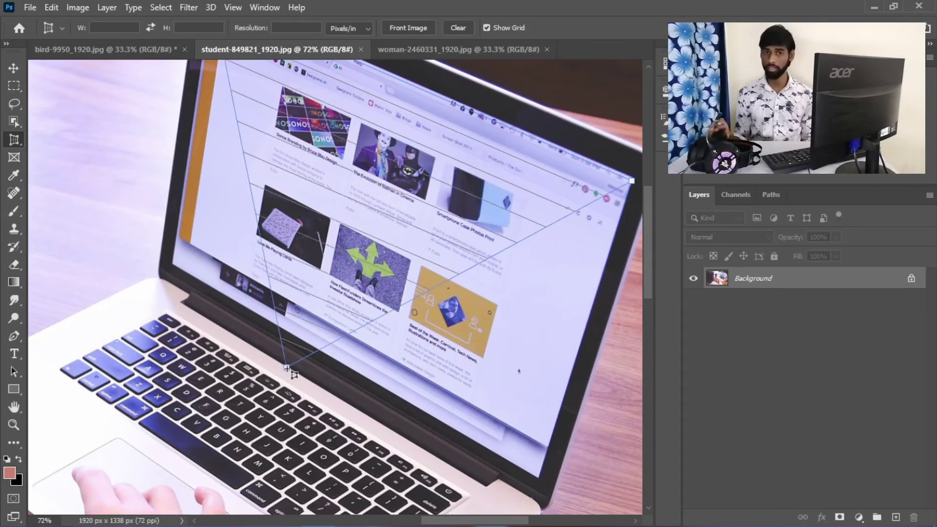
Place the remaining perspective crop points on the laptop display's lower corners and apply the crop, at about 779 x 476 px
{"action": "left_click_drag", "start_coordinate": [293, 373], "coordinate": [541, 476]}
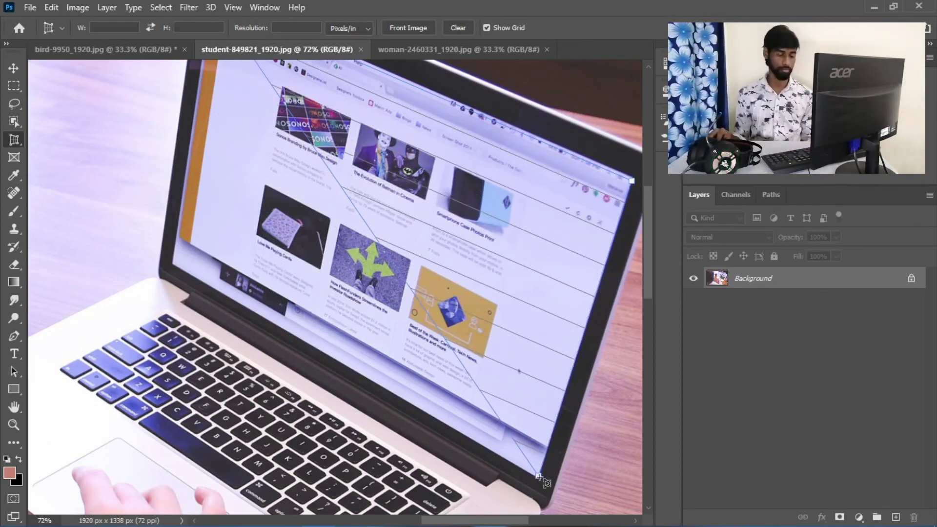
{"action": "left_click", "coordinate": [539, 476]}
{"action": "key", "text": "ctrl+plus"}
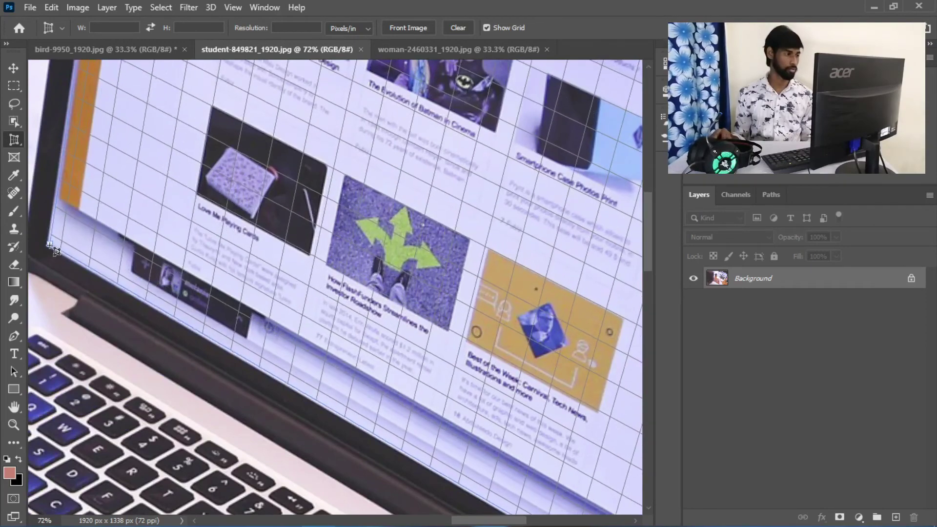
{"action": "left_click", "coordinate": [51, 245]}
{"action": "scroll", "coordinate": [311, 282], "scroll_direction": "down", "scroll_amount": 12}
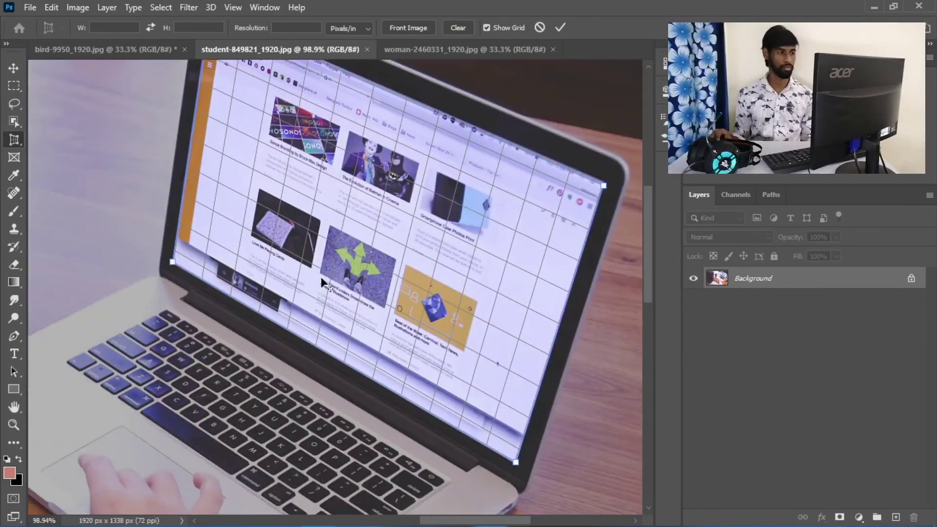
{"action": "scroll", "coordinate": [288, 264], "scroll_direction": "down", "scroll_amount": 3}
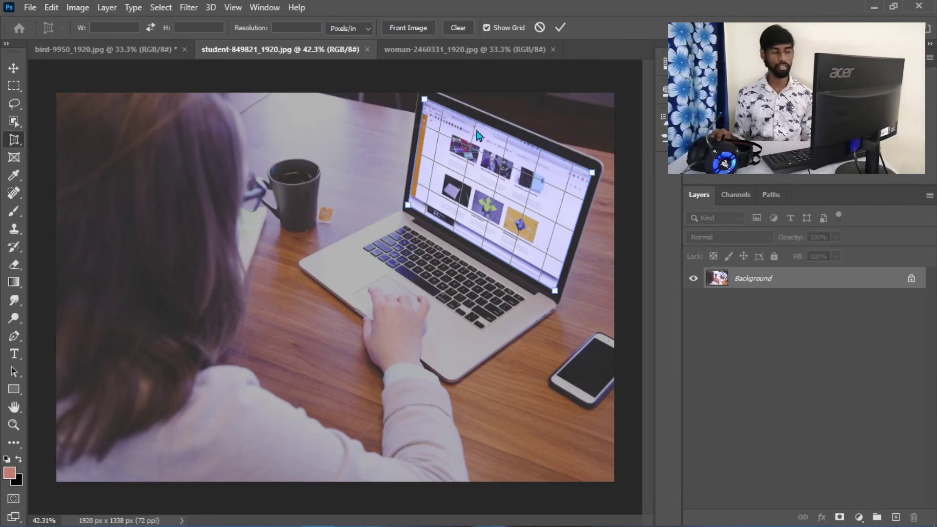
{"action": "left_click", "coordinate": [561, 28]}
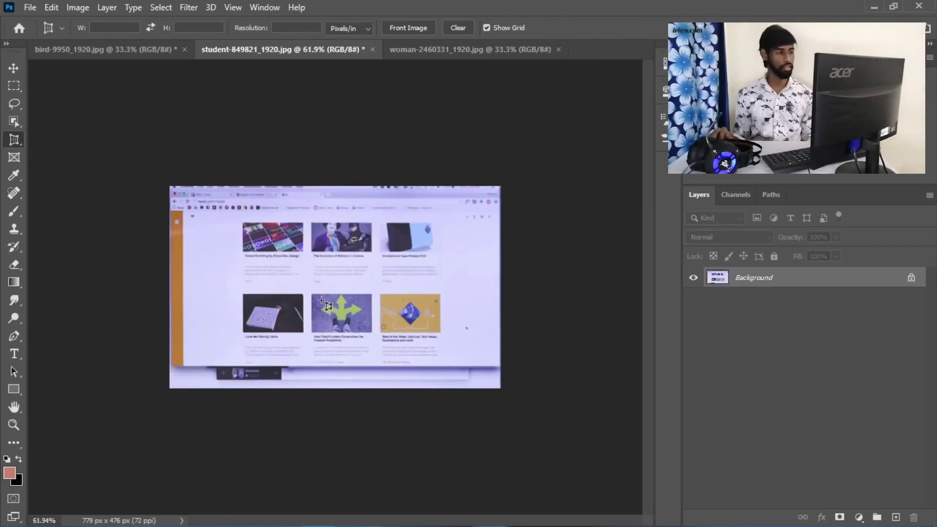
{"action": "scroll", "coordinate": [326, 305], "scroll_direction": "up", "scroll_amount": 1}
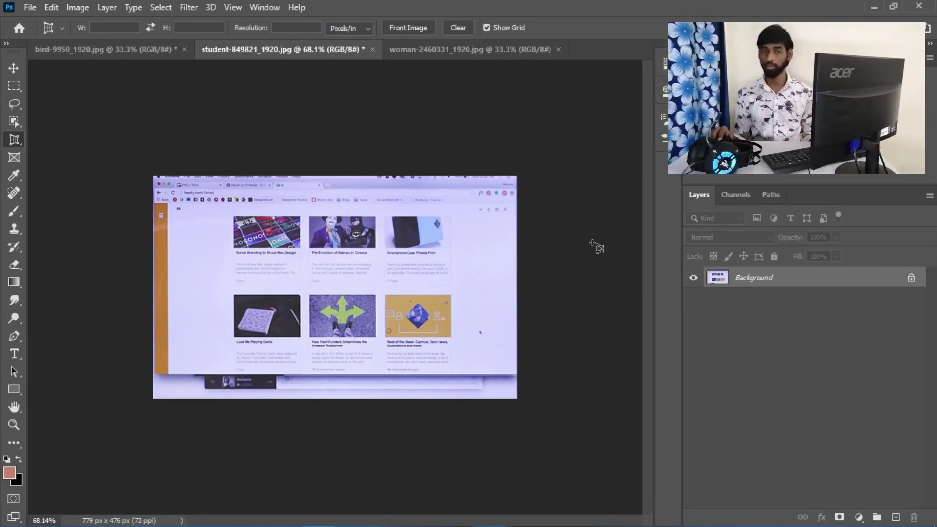
Perspective-crop the woman image to the inner corners of the larger framed poster, at about 943 x 1346 px
{"action": "left_click", "coordinate": [403, 51]}
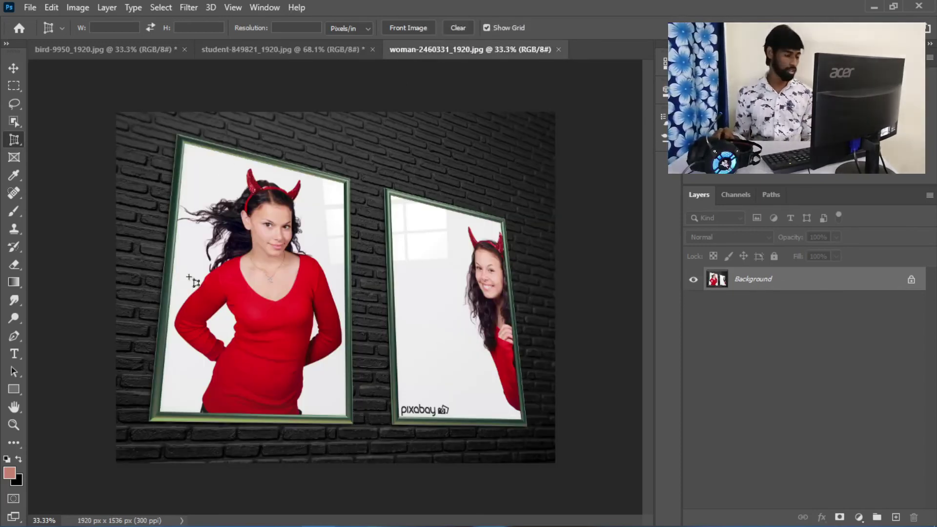
{"action": "scroll", "coordinate": [163, 246], "scroll_direction": "up", "scroll_amount": 1}
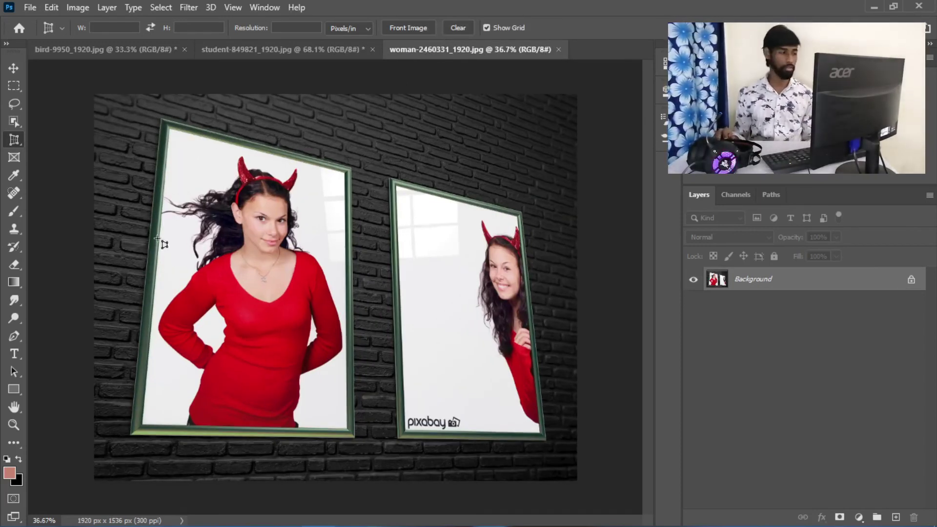
{"action": "scroll", "coordinate": [161, 234], "scroll_direction": "up", "scroll_amount": 2}
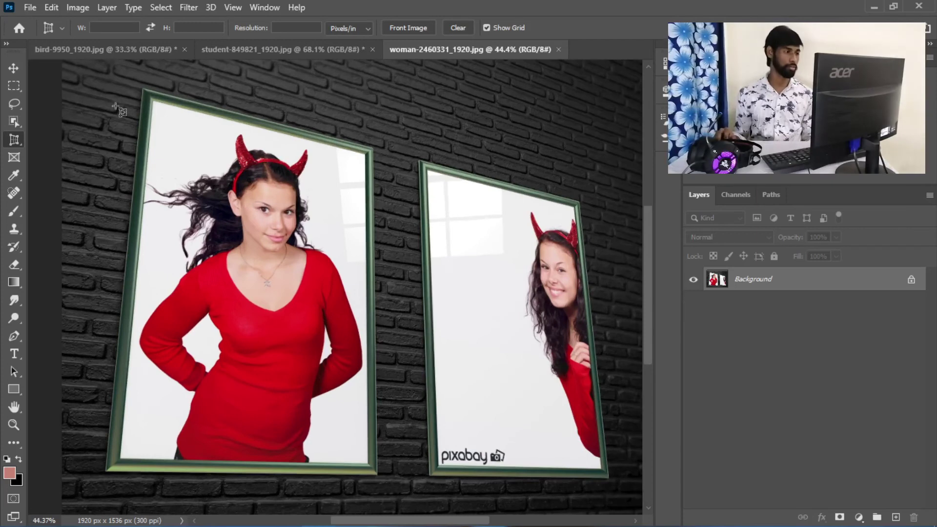
{"action": "left_click", "coordinate": [155, 103]}
{"action": "left_click", "coordinate": [362, 152]}
{"action": "left_click", "coordinate": [367, 155]}
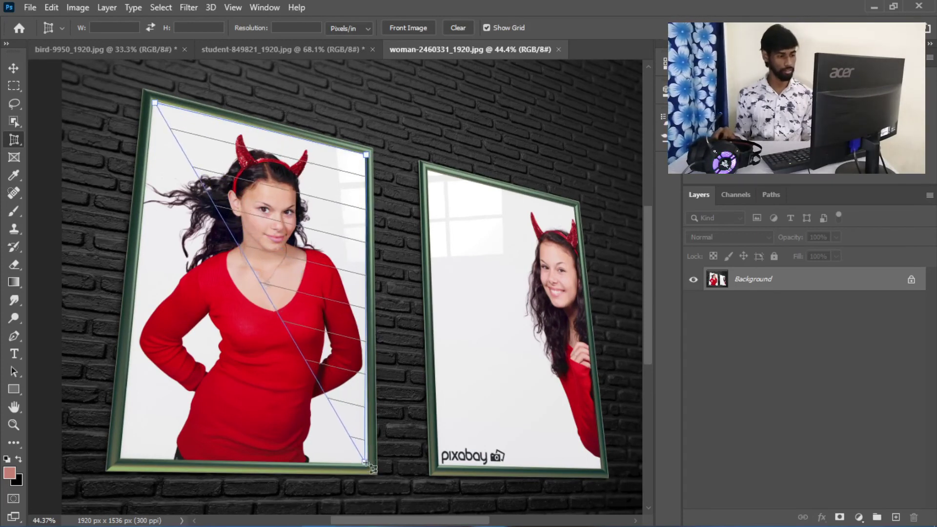
{"action": "left_click", "coordinate": [367, 461]}
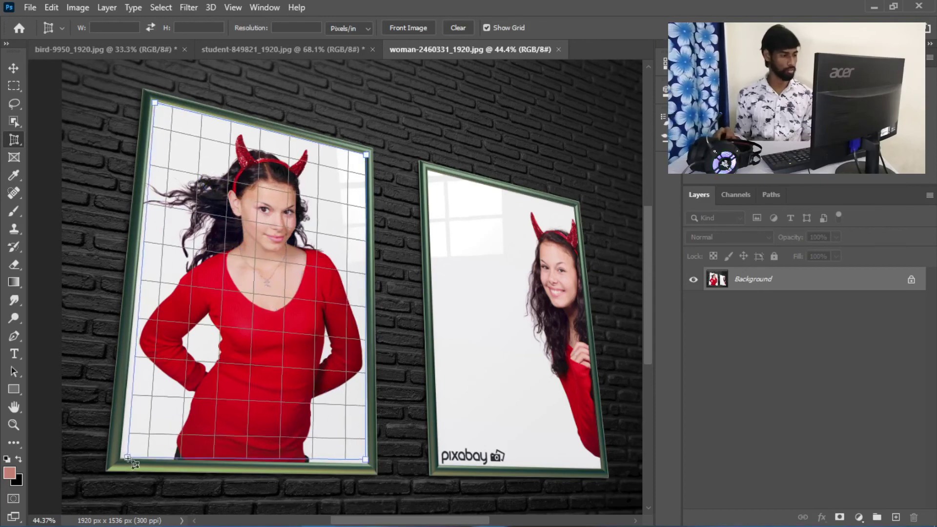
{"action": "left_click", "coordinate": [122, 459]}
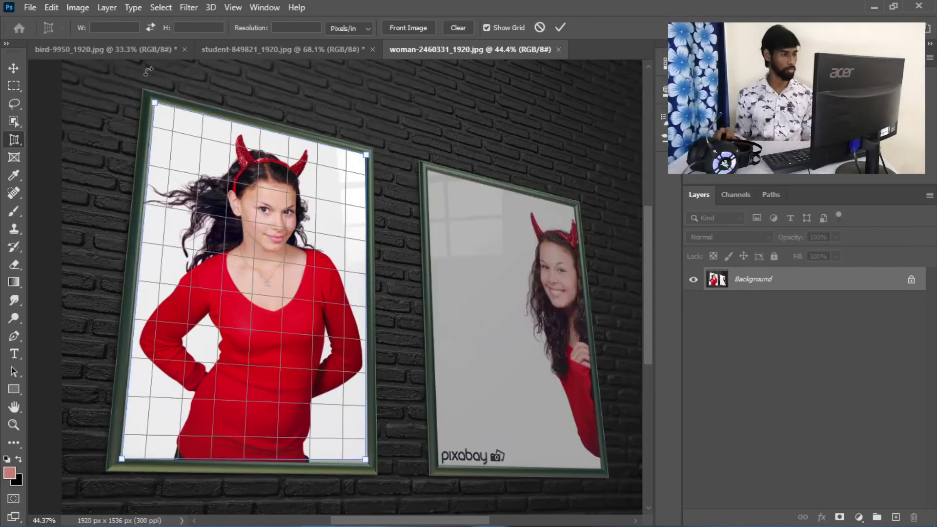
{"action": "left_click", "coordinate": [559, 28]}
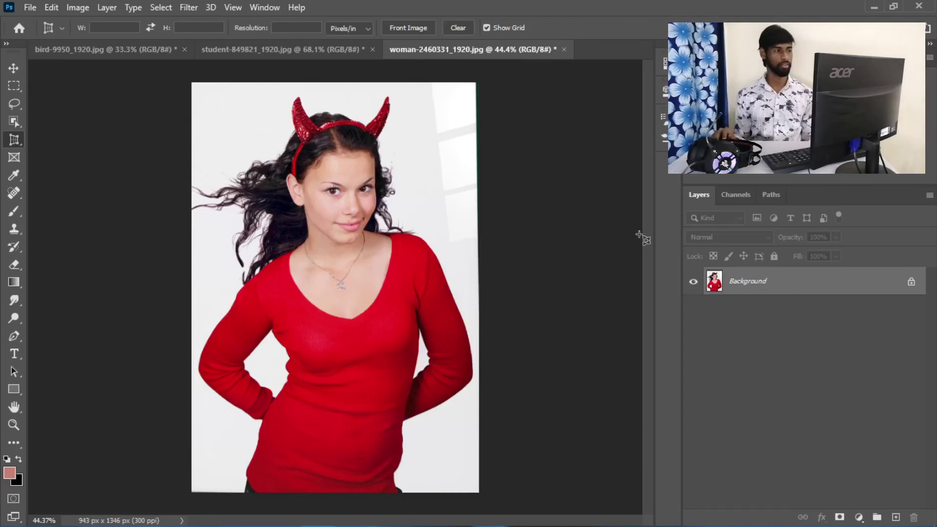